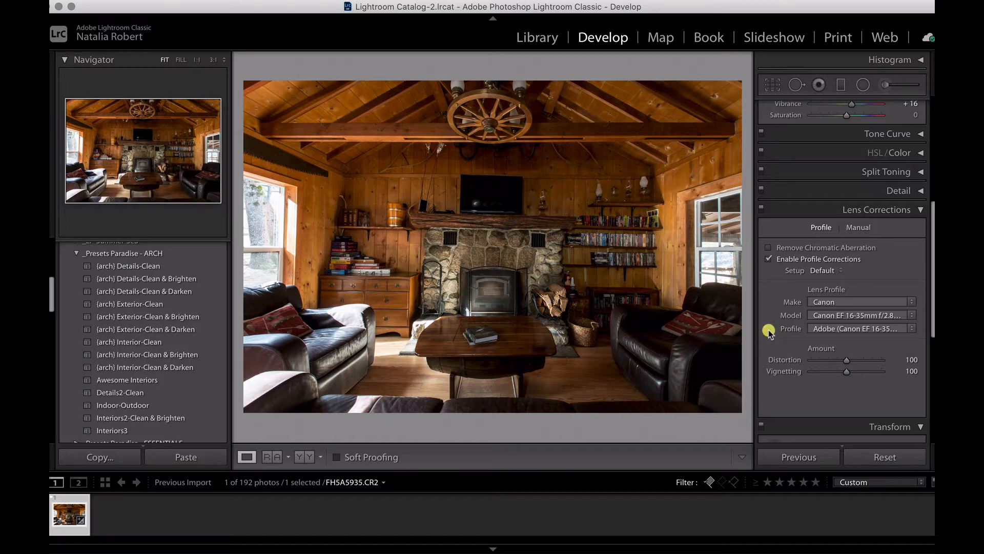
- Turn the lens profile corrections off and back on to compare the photo with and without them
{"action": "scroll", "coordinate": [768, 330], "scroll_direction": "down", "scroll_amount": 4}
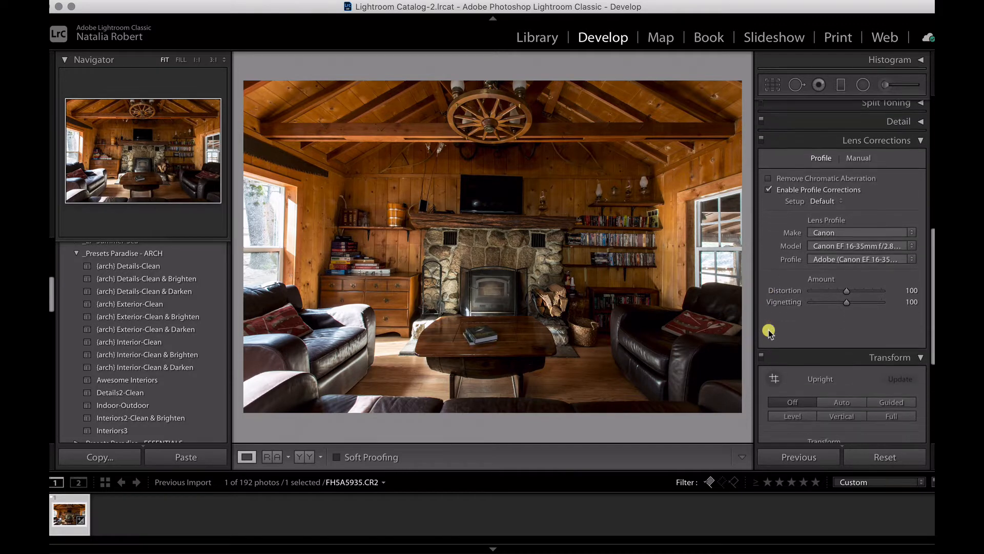
{"action": "scroll", "coordinate": [768, 330], "scroll_direction": "up", "scroll_amount": 12}
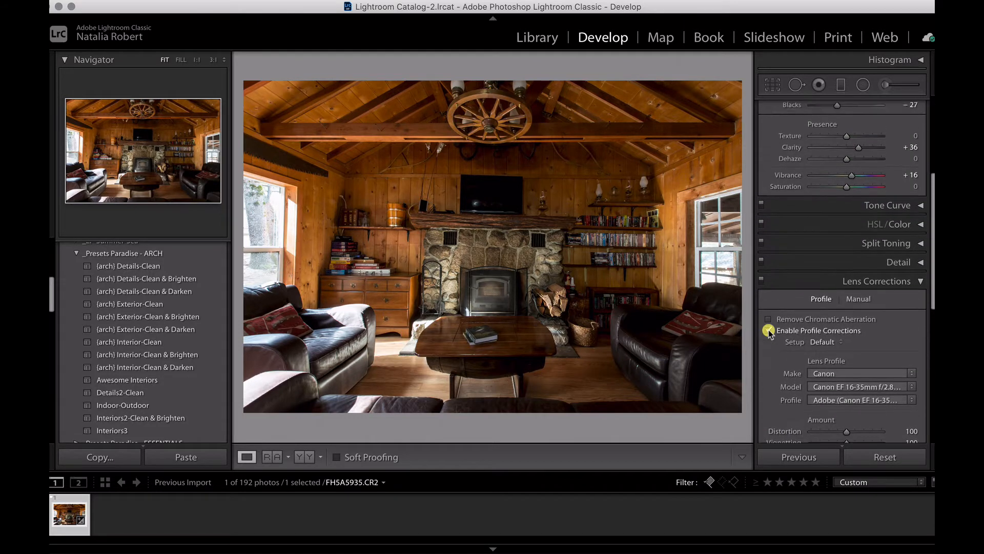
{"action": "scroll", "coordinate": [786, 323], "scroll_direction": "down", "scroll_amount": 10}
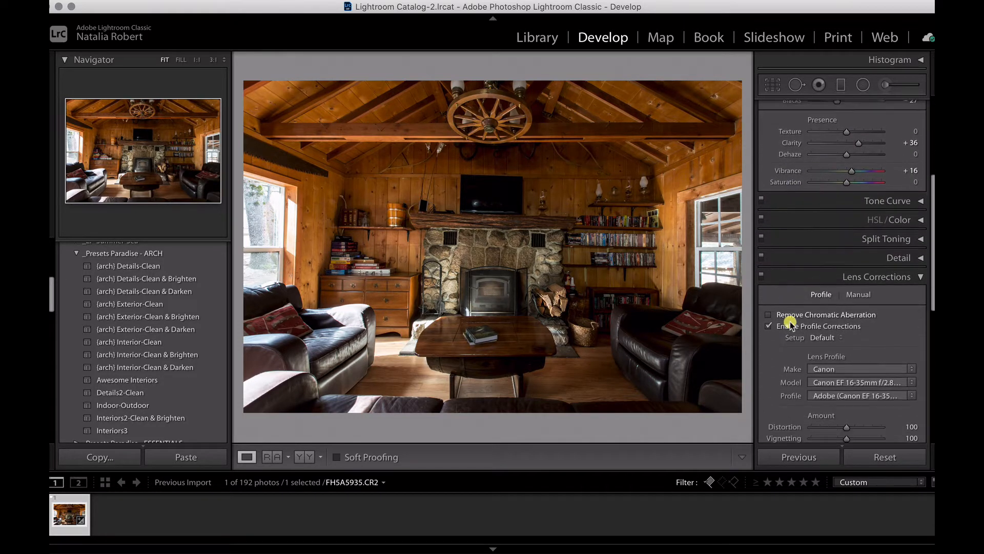
{"action": "scroll", "coordinate": [790, 322], "scroll_direction": "down", "scroll_amount": 3}
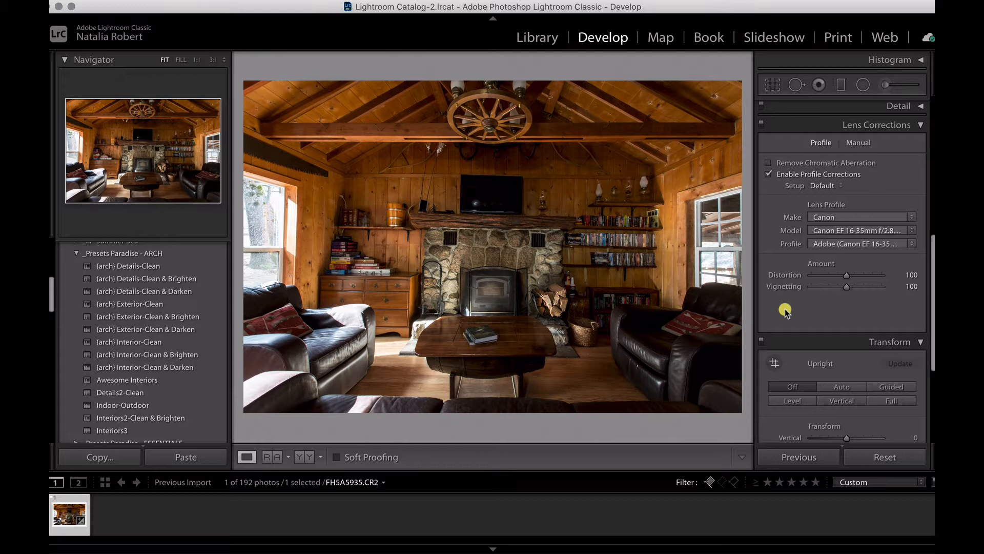
{"action": "scroll", "coordinate": [785, 312], "scroll_direction": "down", "scroll_amount": 2}
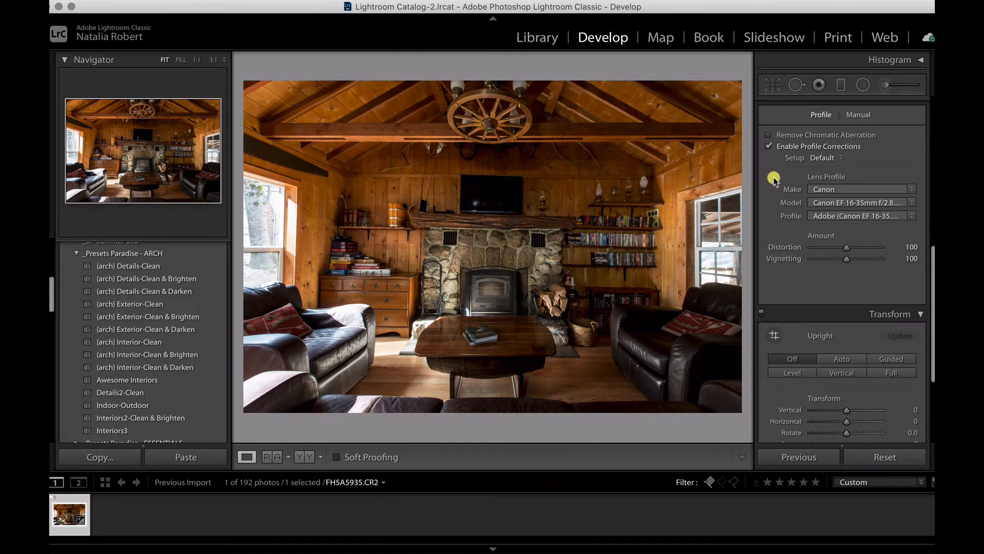
{"action": "left_click", "coordinate": [769, 147]}
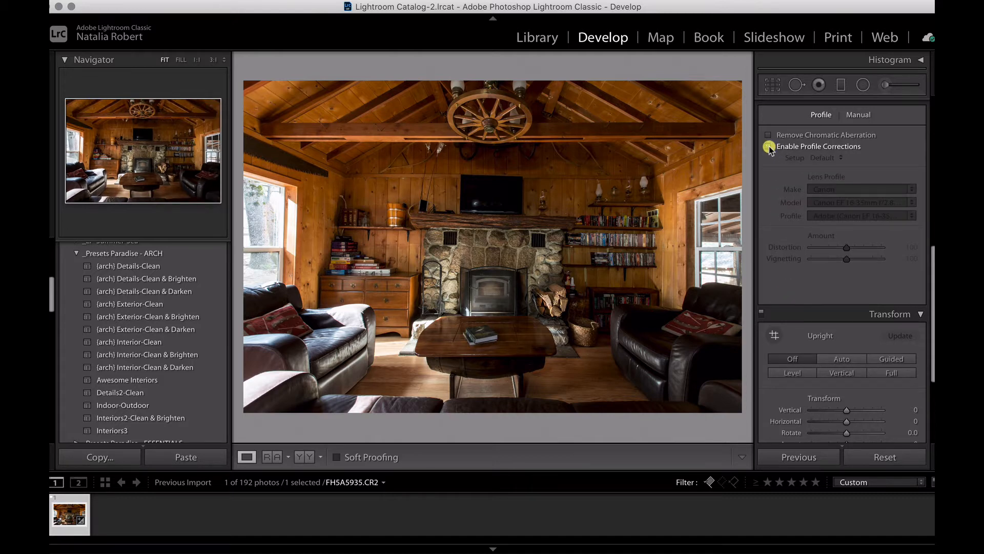
{"action": "left_click", "coordinate": [769, 147]}
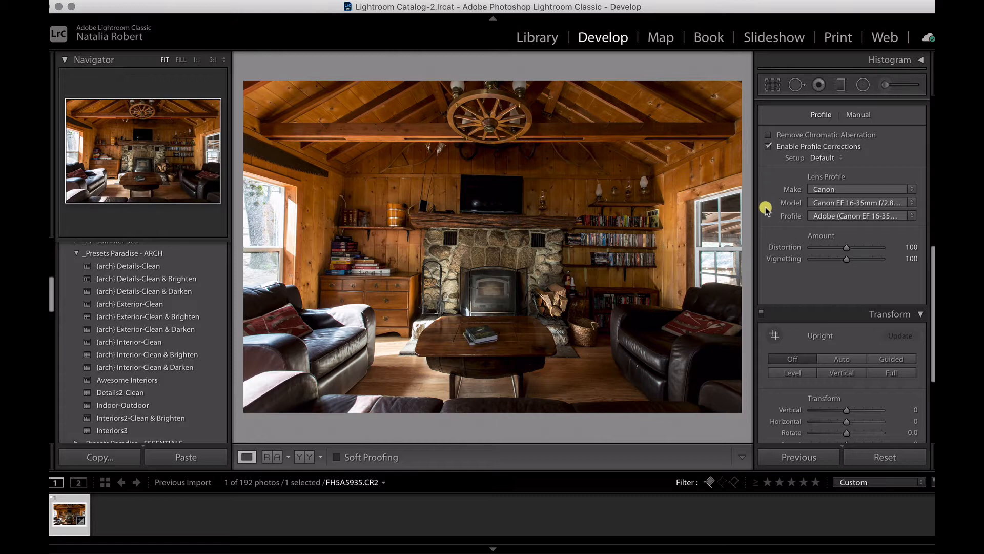
- Try rotating the photo by +6.8 with the Transform settings and reset the rotation to 0
{"action": "scroll", "coordinate": [765, 208], "scroll_direction": "down", "scroll_amount": 8}
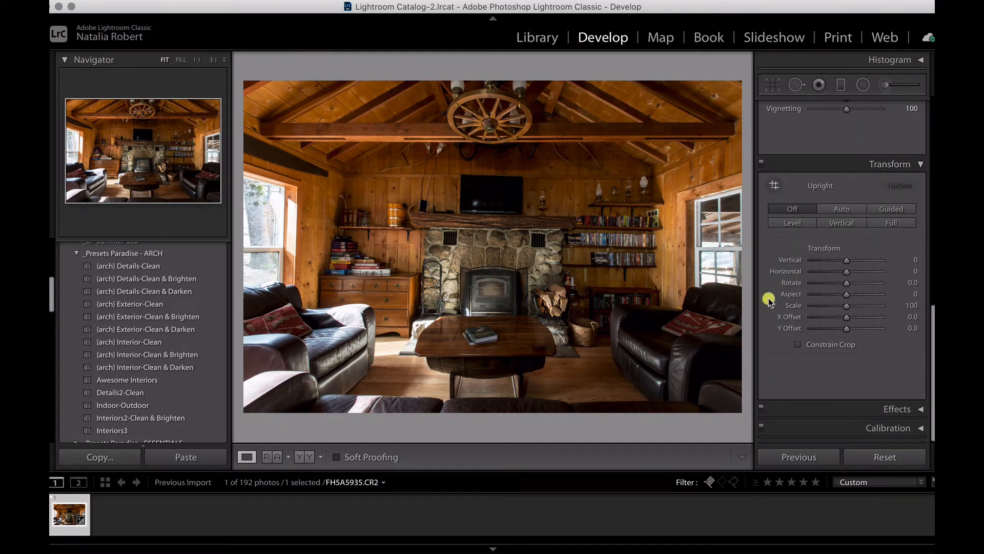
{"action": "left_click", "coordinate": [769, 269]}
{"action": "left_click_drag", "start_coordinate": [846, 283], "coordinate": [870, 285]}
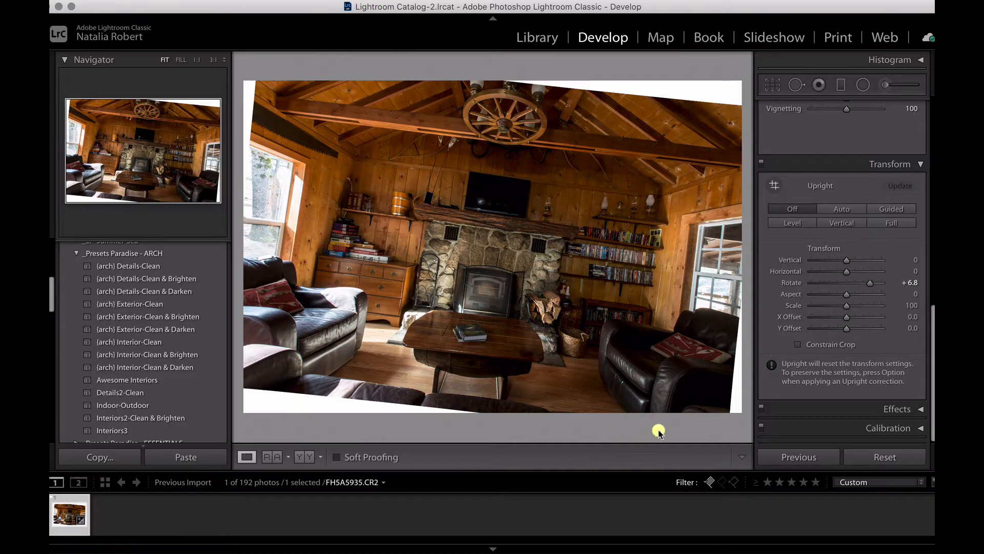
{"action": "double_click", "coordinate": [870, 282]}
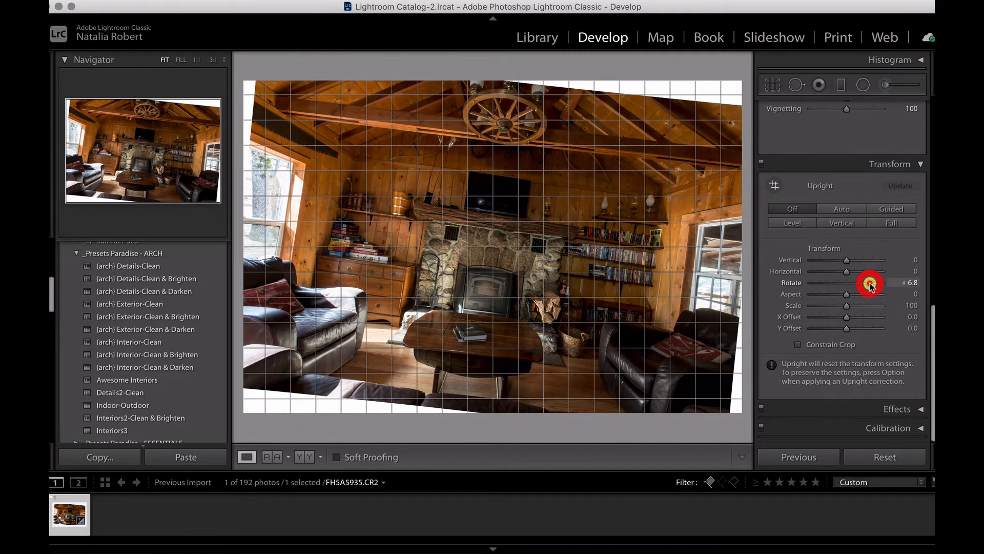
- Enable Constrain Crop and test it with a slight trial rotation of the photo, undoing that rotation
{"action": "left_click", "coordinate": [798, 344]}
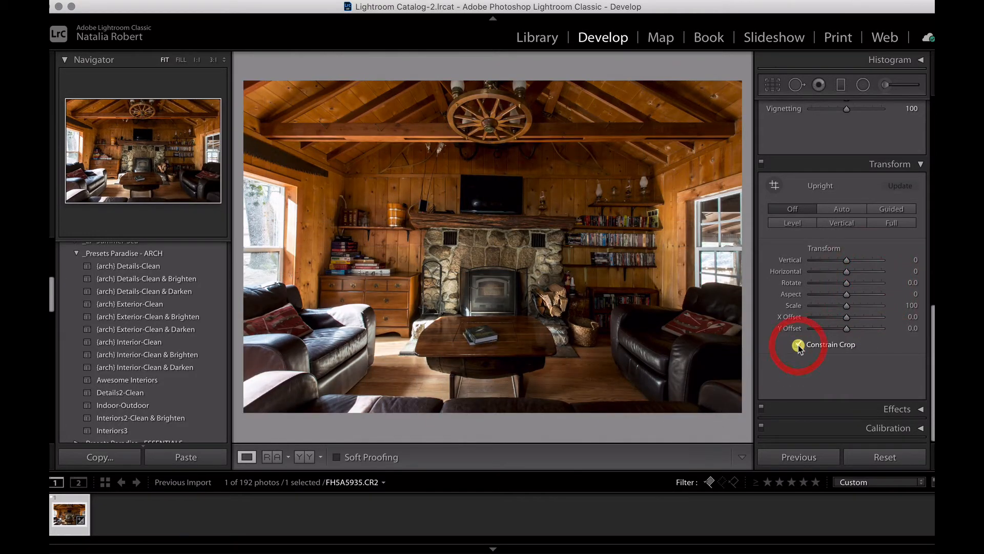
{"action": "mouse_move", "coordinate": [846, 283]}
{"action": "left_mouse_down"}
{"action": "mouse_move", "coordinate": [865, 288]}
{"action": "mouse_move", "coordinate": [848, 286]}
{"action": "left_mouse_up"}
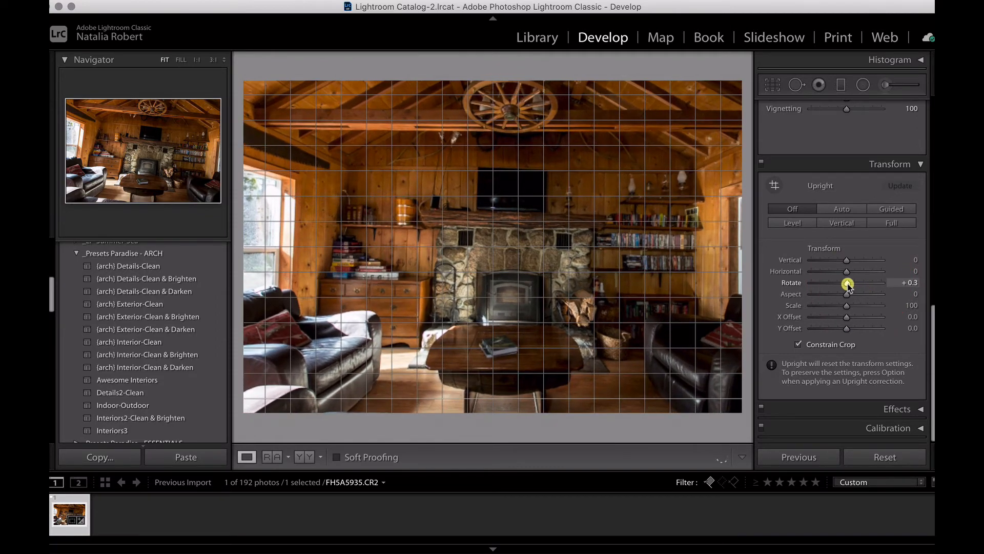
{"action": "key", "text": "super+z"}
{"action": "key", "text": "super+z"}
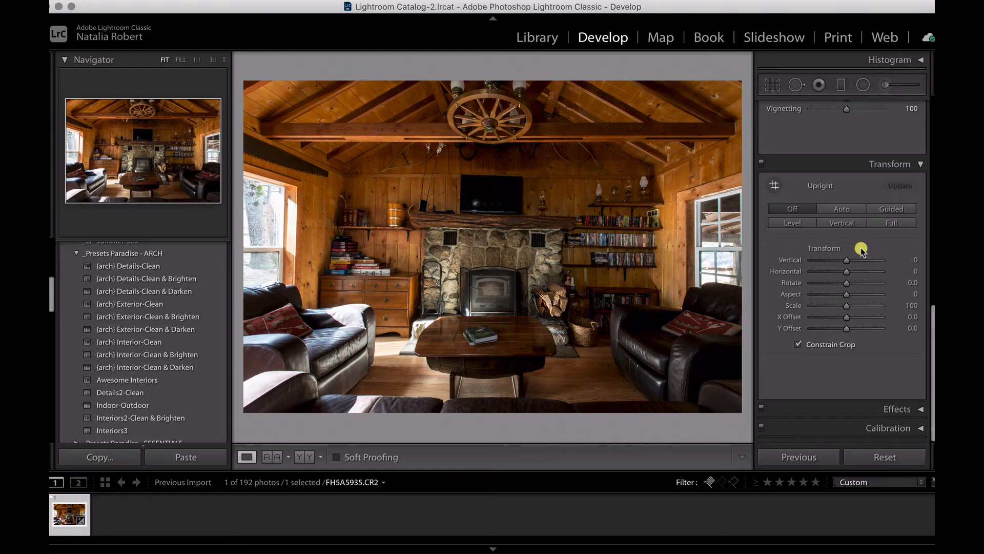
- Apply the Auto Upright correction to the photo, comparing it against Off
{"action": "left_click", "coordinate": [855, 209]}
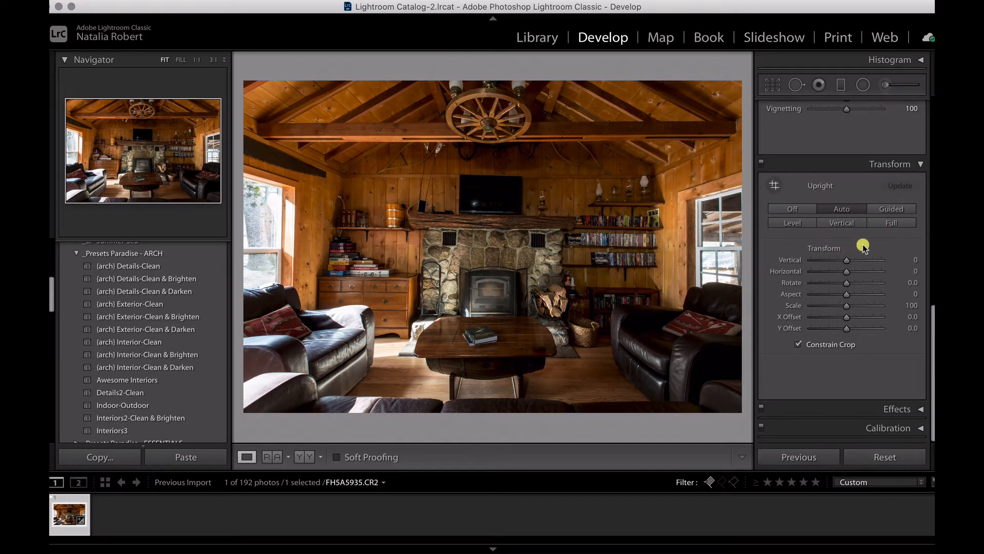
{"action": "left_click", "coordinate": [796, 210]}
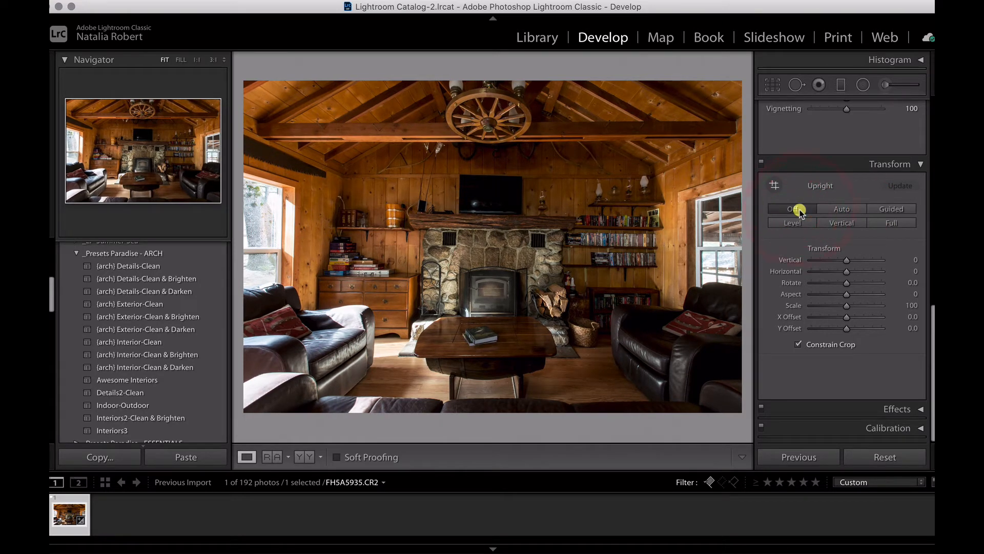
{"action": "left_click", "coordinate": [832, 210]}
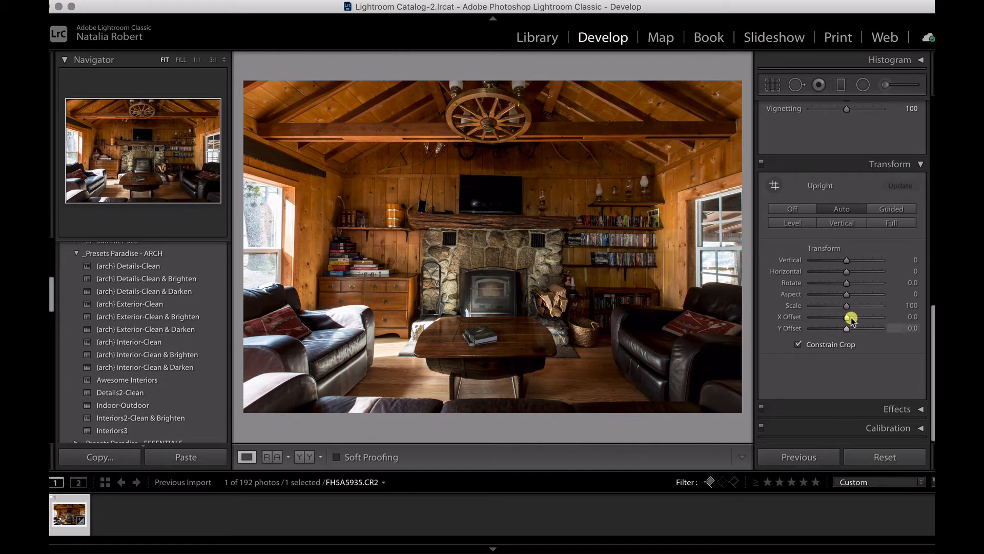
- Try the Vertical transform at +24 and −27, and reset it to 0
{"action": "left_click_drag", "start_coordinate": [846, 284], "coordinate": [846, 285]}
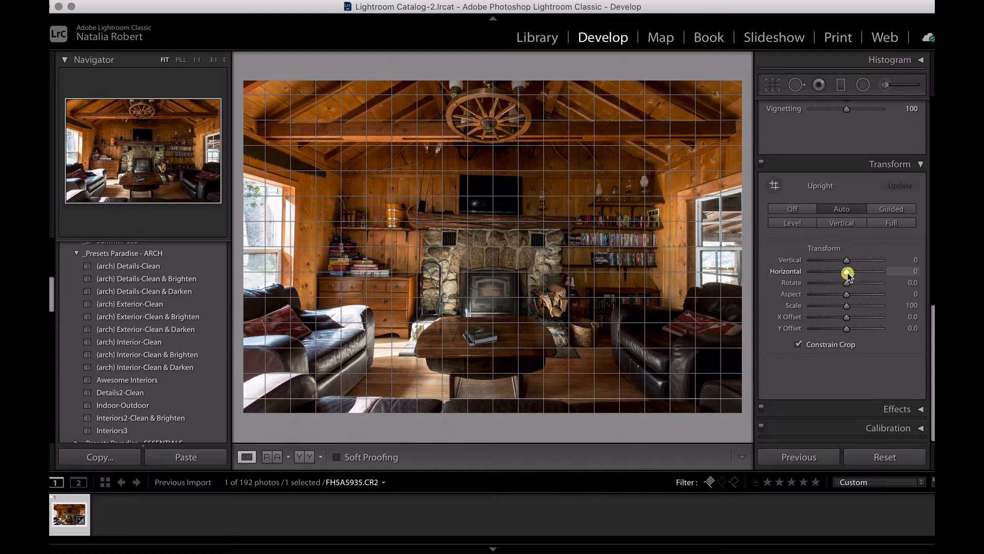
{"action": "left_click", "coordinate": [846, 283]}
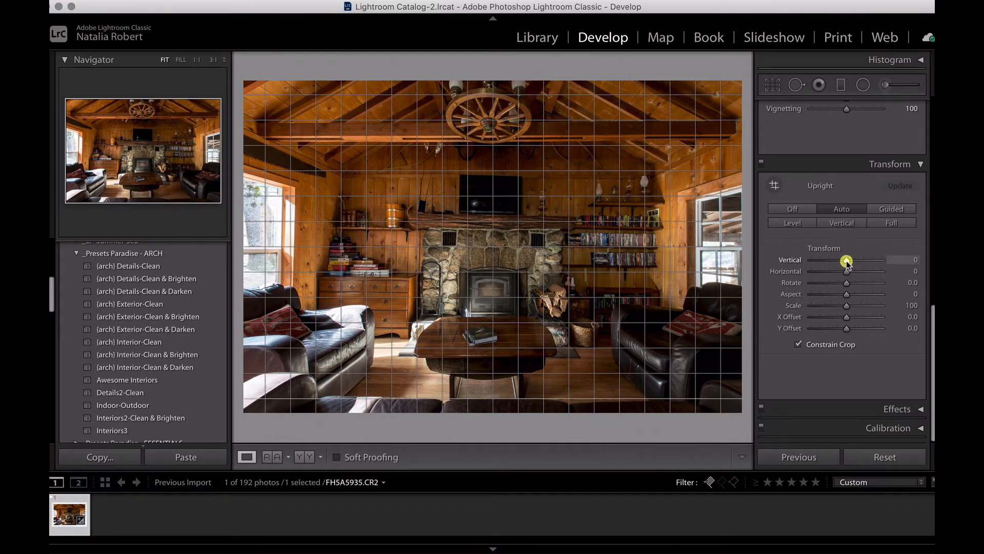
{"action": "left_click_drag", "start_coordinate": [846, 261], "coordinate": [853, 261]}
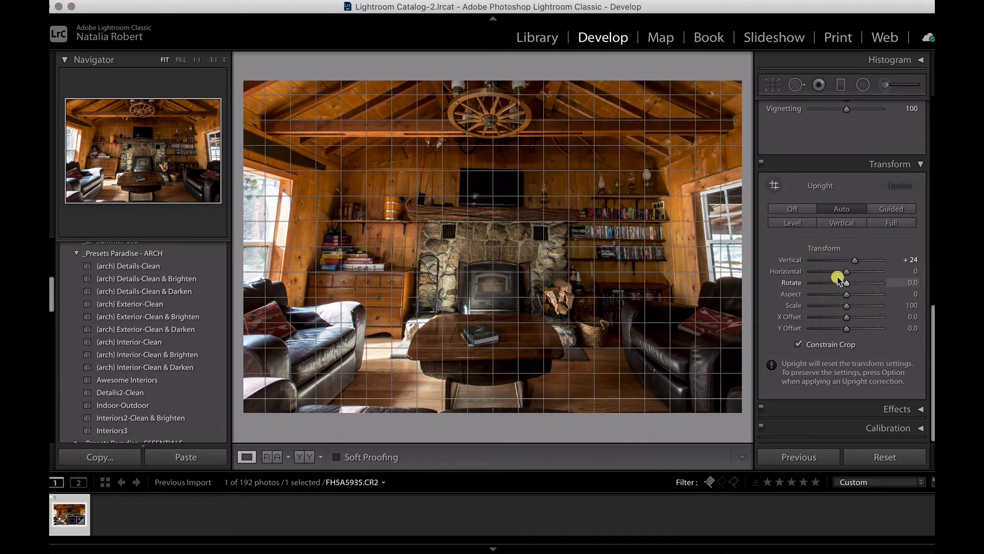
{"action": "left_click_drag", "start_coordinate": [857, 262], "coordinate": [837, 261]}
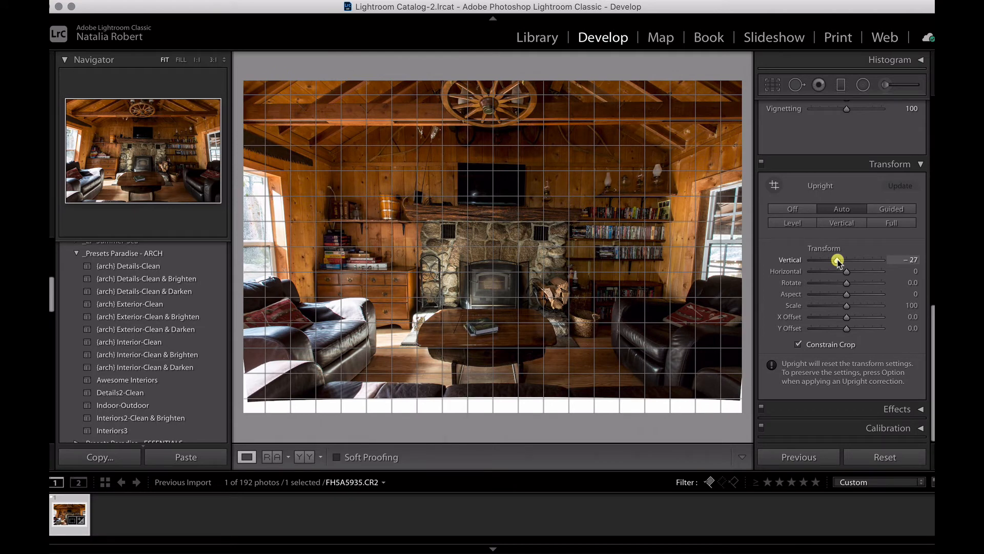
{"action": "left_click_drag", "start_coordinate": [837, 261], "coordinate": [847, 262]}
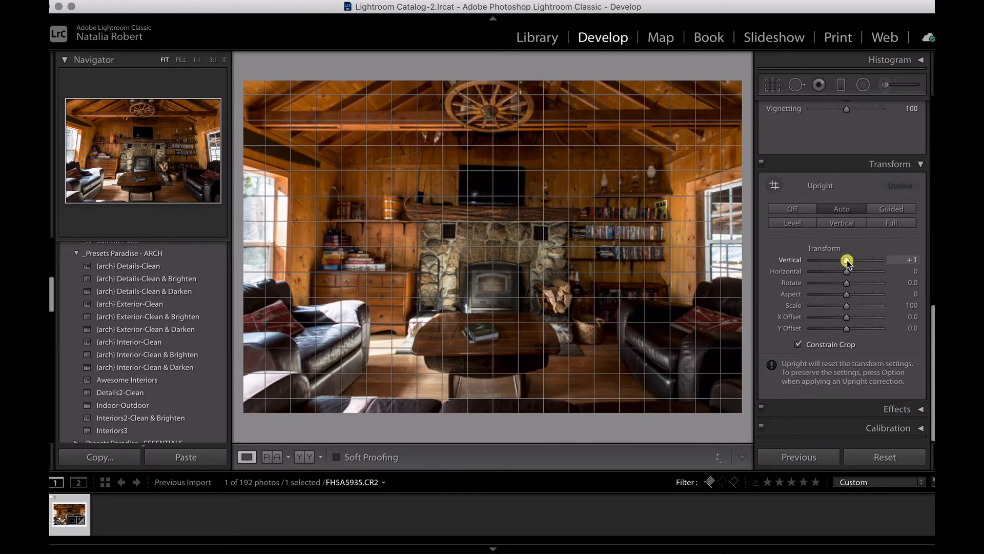
{"action": "double_click", "coordinate": [846, 261]}
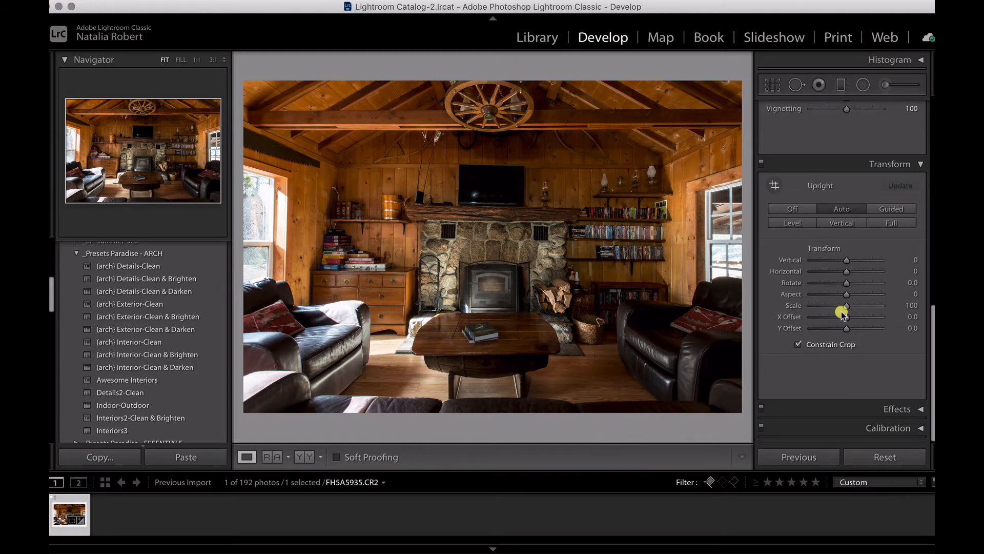
- Level and straighten the room by setting Rotate to −0.7 and Vertical to −5 in the Transform settings
{"action": "left_click", "coordinate": [847, 283]}
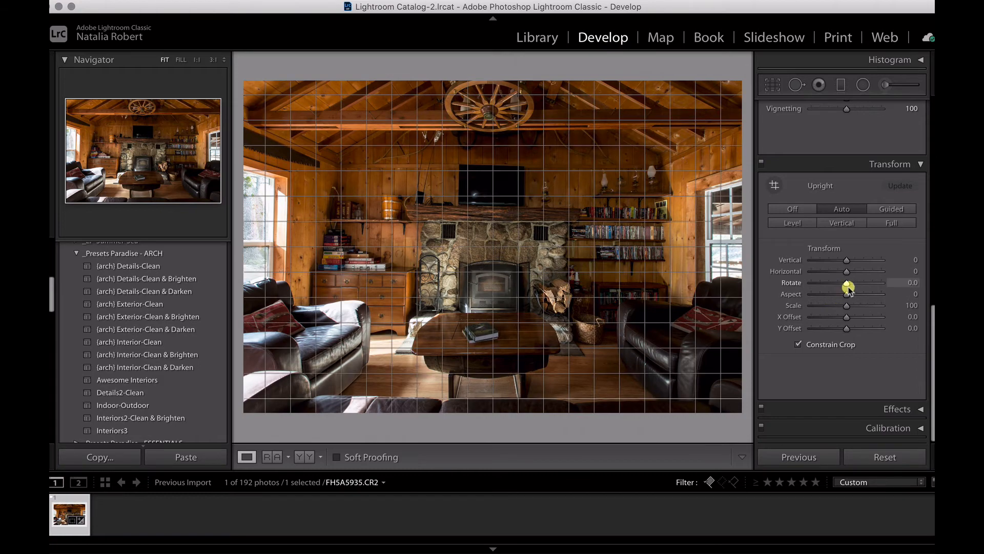
{"action": "left_click_drag", "start_coordinate": [845, 285], "coordinate": [845, 286]}
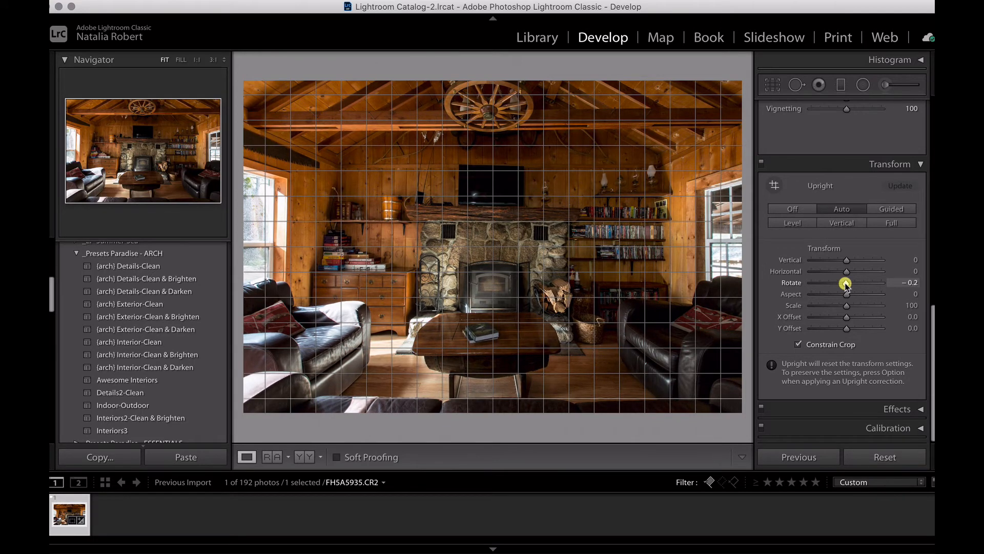
{"action": "left_click_drag", "start_coordinate": [846, 285], "coordinate": [844, 286]}
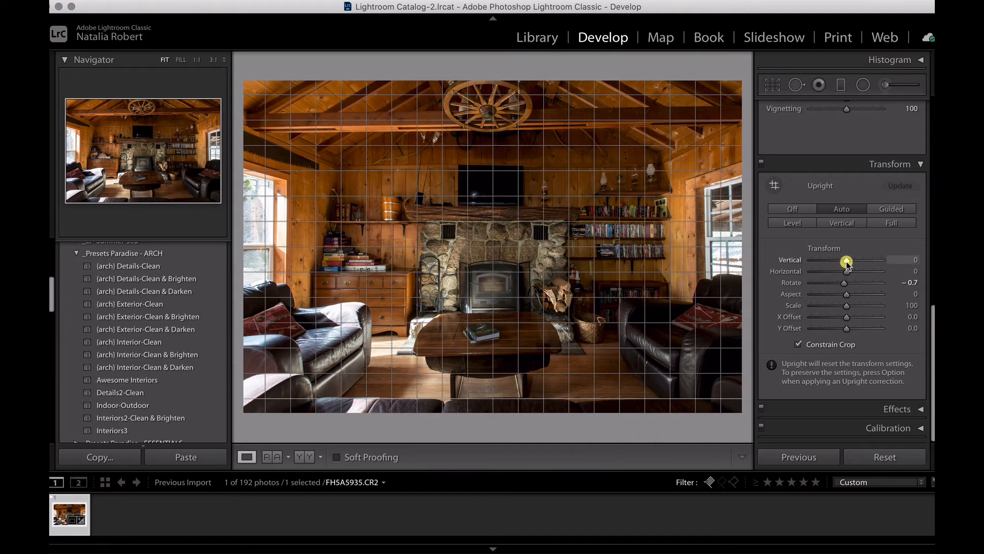
{"action": "left_click_drag", "start_coordinate": [847, 263], "coordinate": [845, 262]}
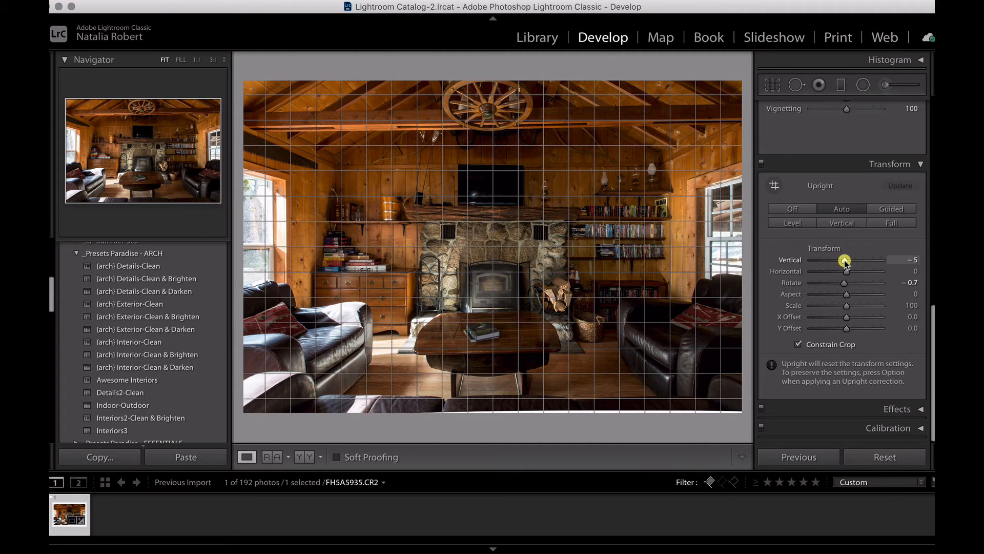
{"action": "left_click", "coordinate": [844, 261]}
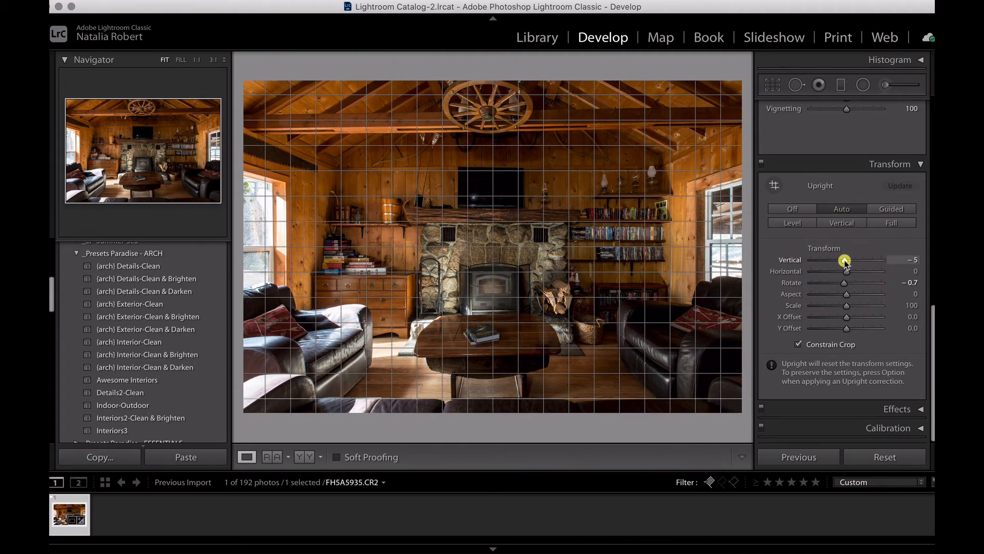
{"action": "left_click_drag", "start_coordinate": [845, 262], "coordinate": [844, 281]}
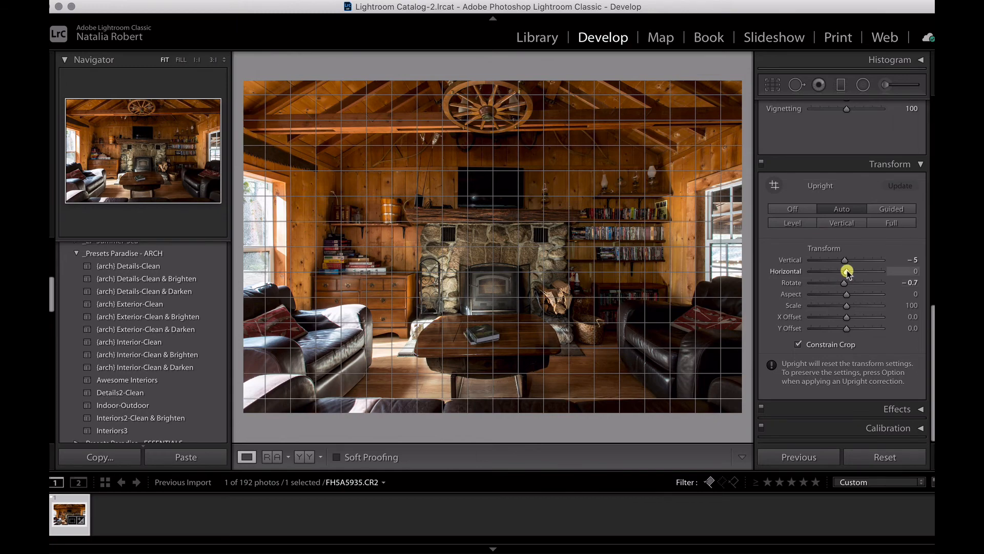
- Set the Horizontal transform to −7 and compare the photo with all Transform adjustments off and back on
{"action": "left_click_drag", "start_coordinate": [847, 273], "coordinate": [844, 273]}
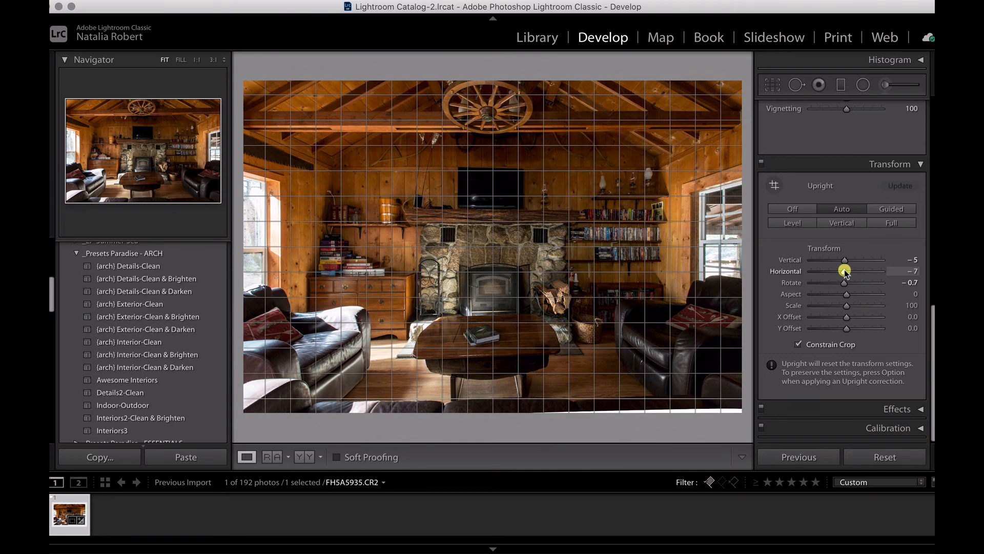
{"action": "left_click", "coordinate": [844, 272]}
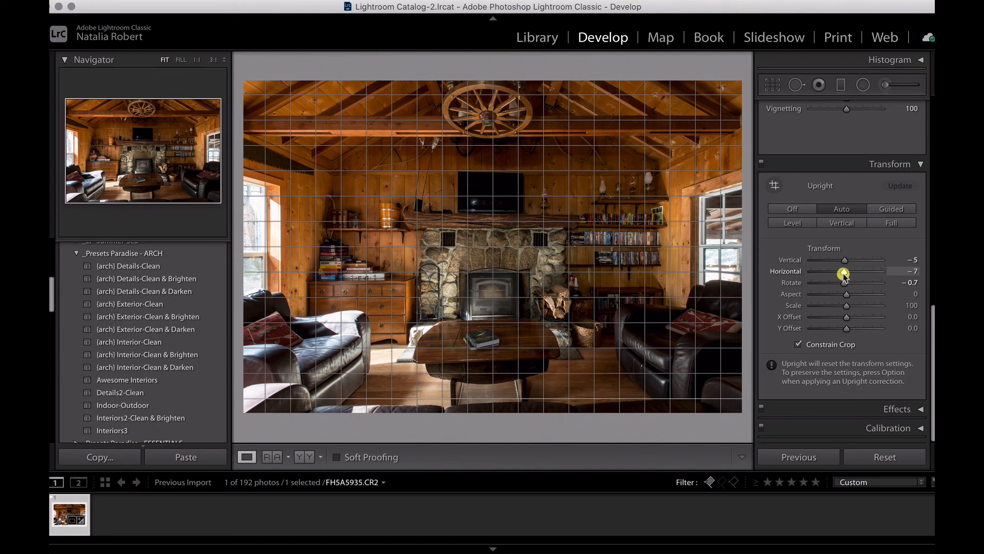
{"action": "left_click_drag", "start_coordinate": [844, 274], "coordinate": [843, 274]}
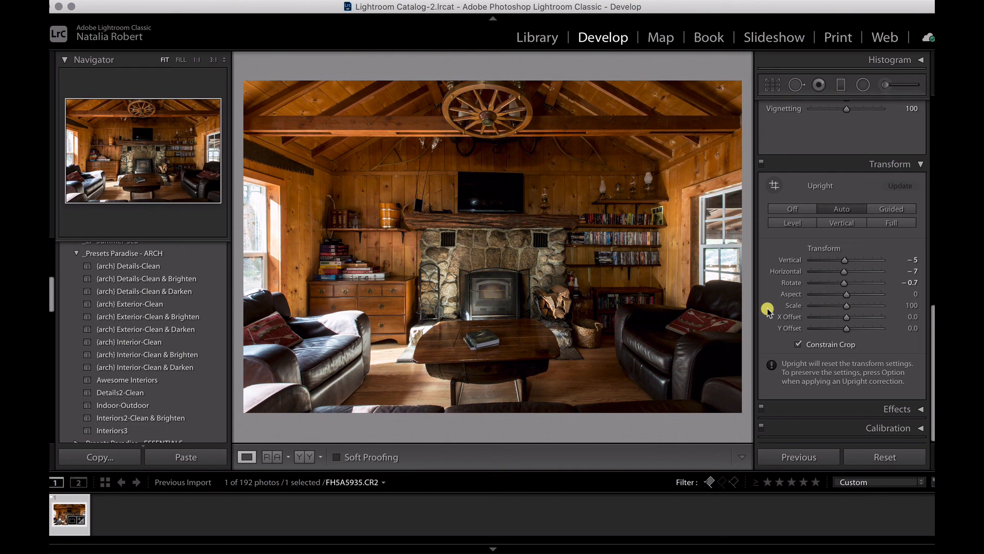
{"action": "left_click", "coordinate": [761, 164]}
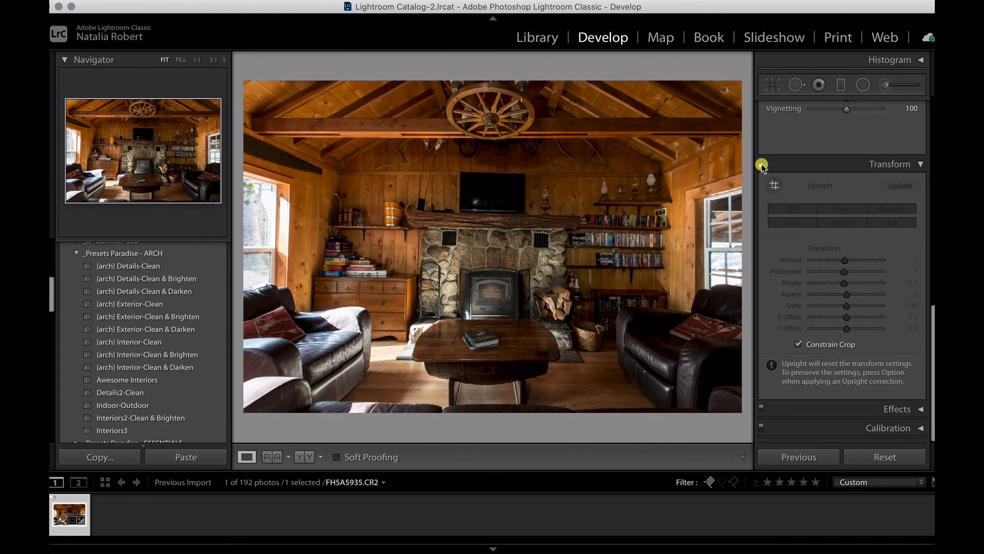
{"action": "left_click", "coordinate": [762, 164]}
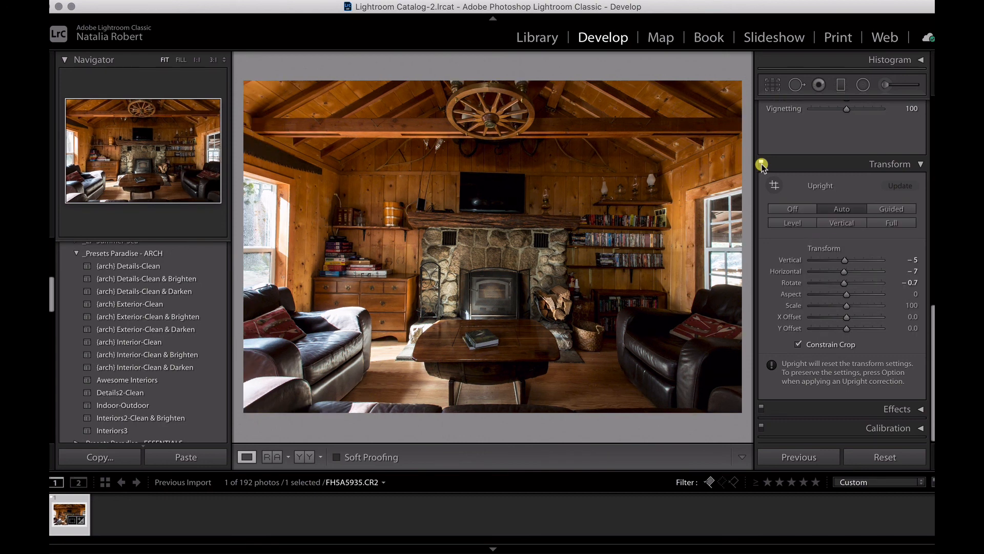